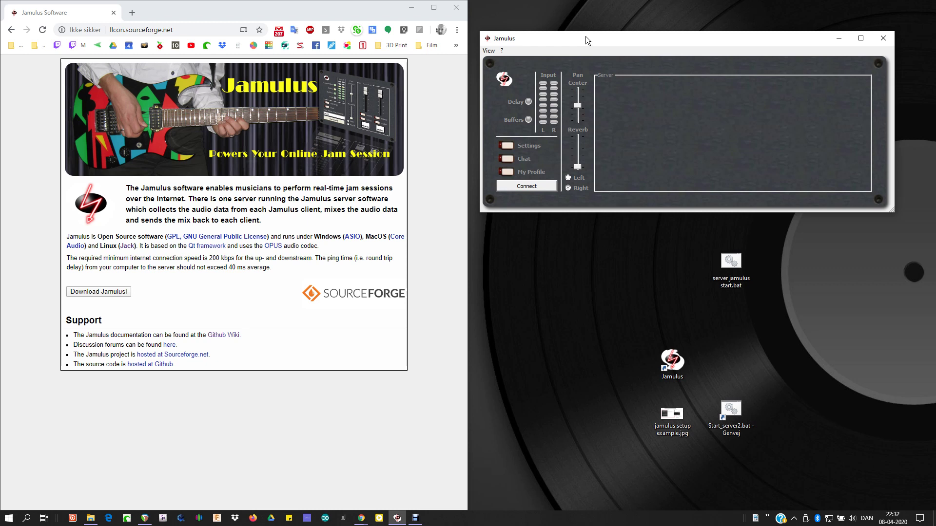
Nudge the Jamulus client window a little up and to the right
{"action": "left_click_drag", "start_coordinate": [586, 36], "coordinate": [601, 26]}
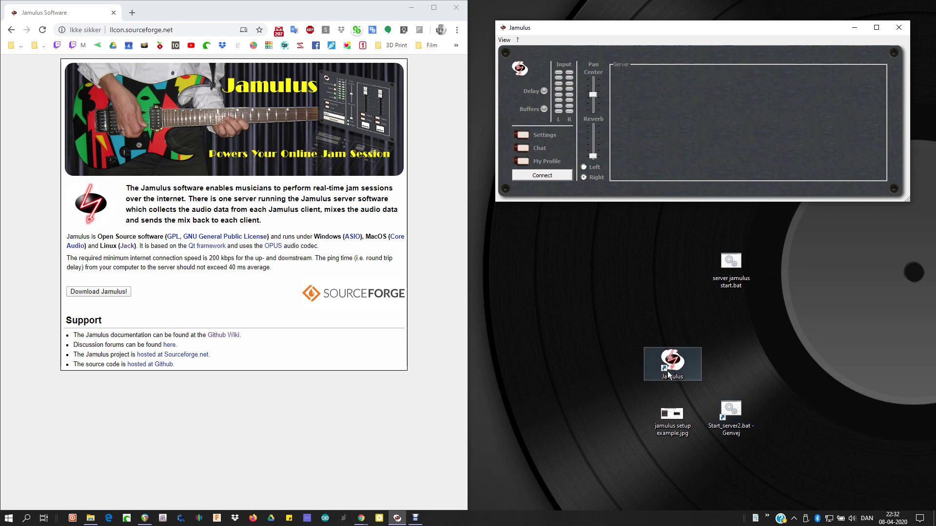
{"action": "left_click", "coordinate": [733, 410]}
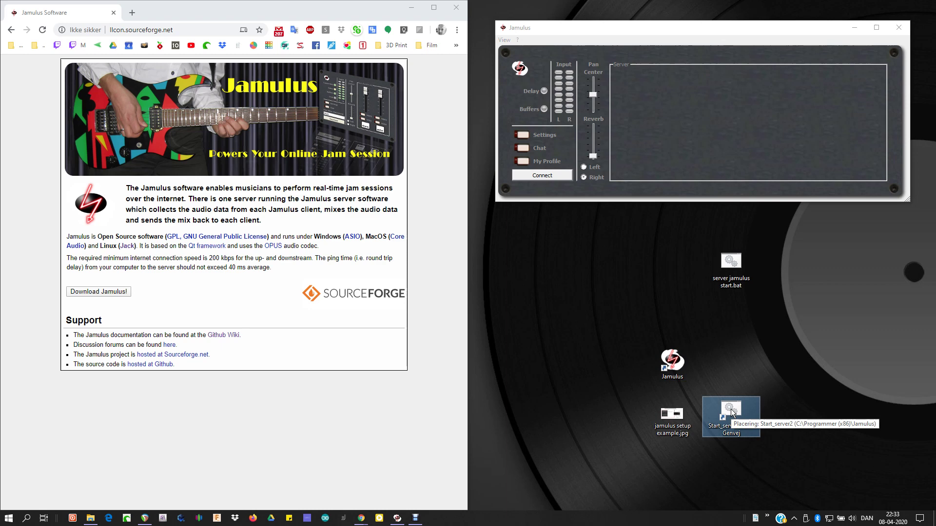
{"action": "right_click", "coordinate": [734, 410]}
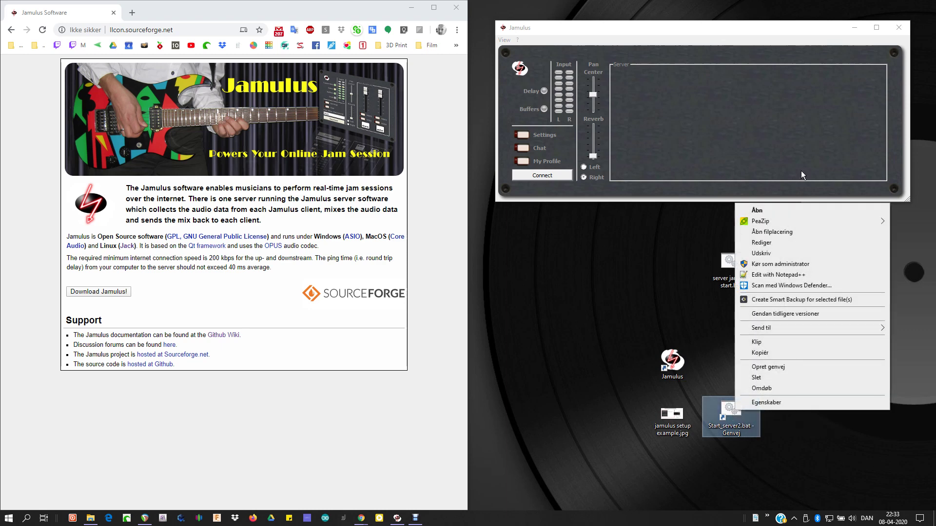
{"action": "left_click", "coordinate": [778, 243]}
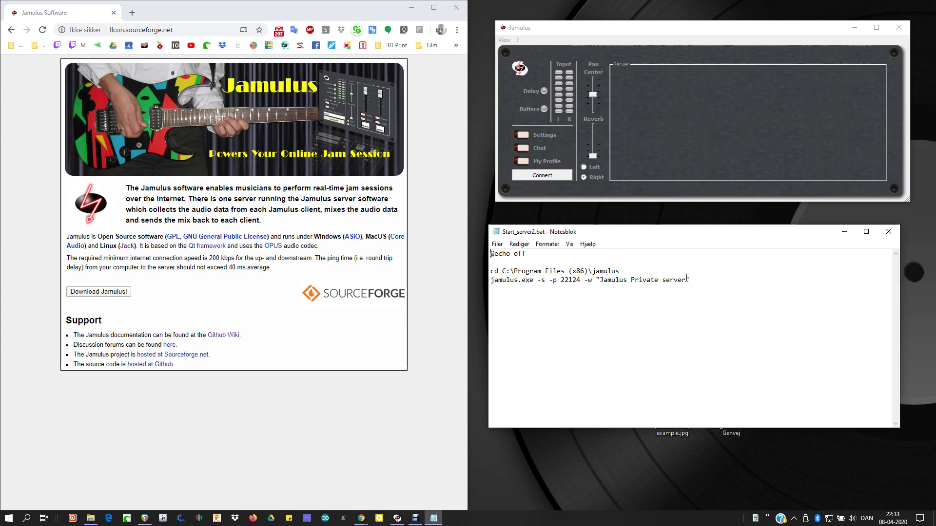
{"action": "left_click", "coordinate": [889, 233]}
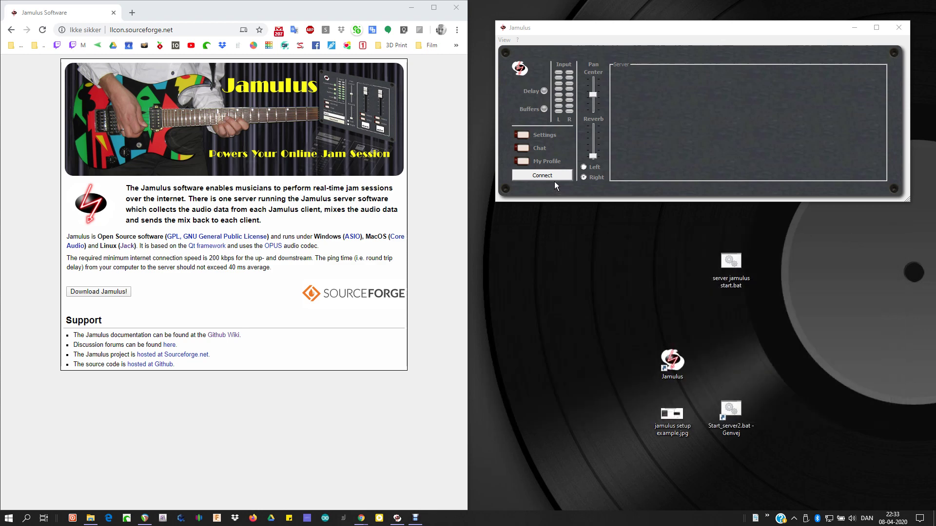
Open the Connection Setup server list and make the dialog shorter
{"action": "left_click", "coordinate": [554, 178]}
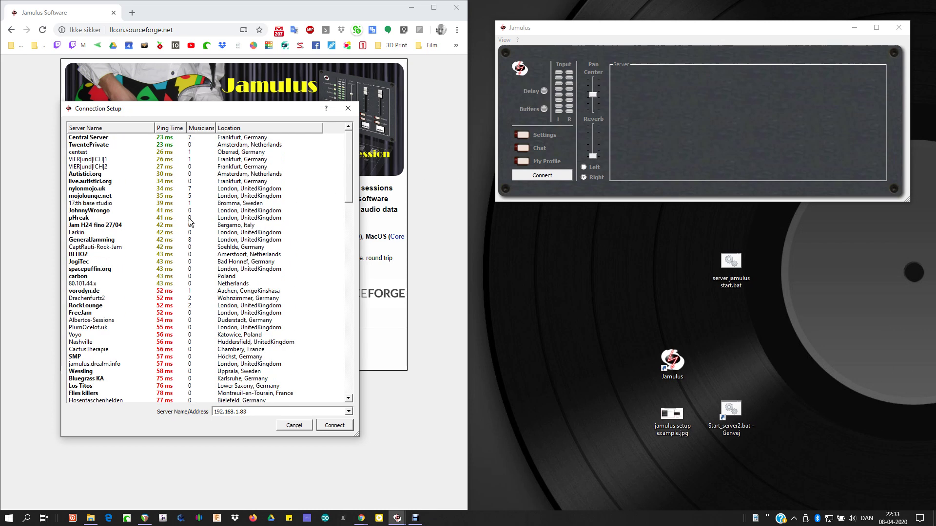
{"action": "scroll", "coordinate": [190, 222], "scroll_direction": "down", "scroll_amount": 10}
{"action": "scroll", "coordinate": [248, 299], "scroll_direction": "down", "scroll_amount": 10}
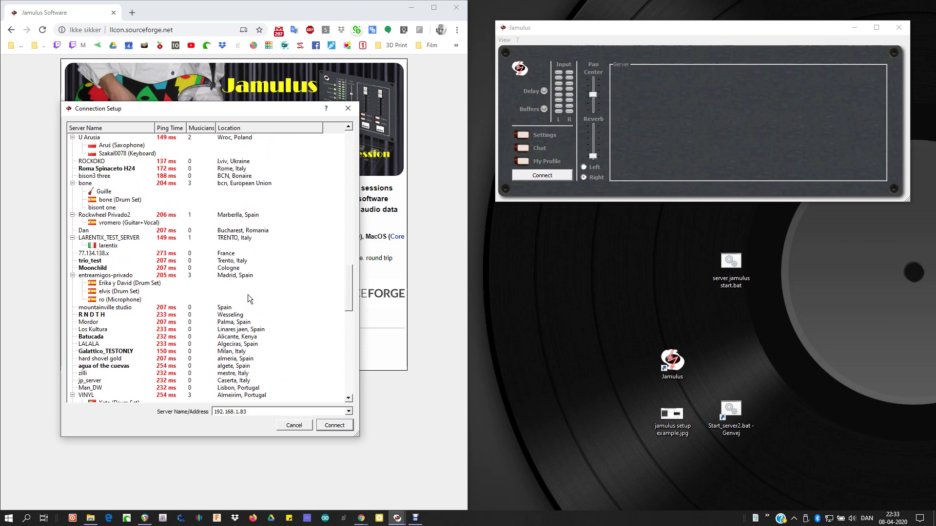
{"action": "scroll", "coordinate": [248, 299], "scroll_direction": "up", "scroll_amount": 15}
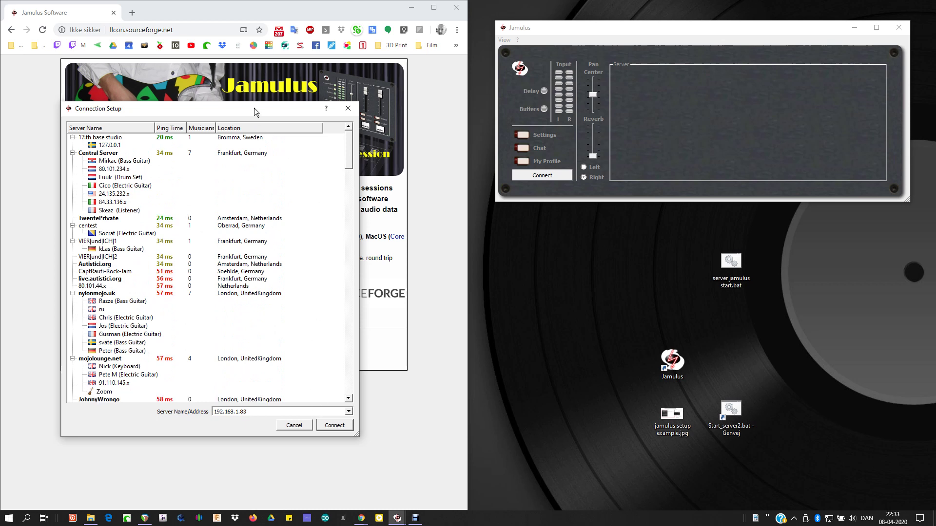
{"action": "mouse_move", "coordinate": [255, 102]}
{"action": "left_mouse_down"}
{"action": "mouse_move", "coordinate": [259, 137]}
{"action": "mouse_move", "coordinate": [282, 49]}
{"action": "left_mouse_up"}
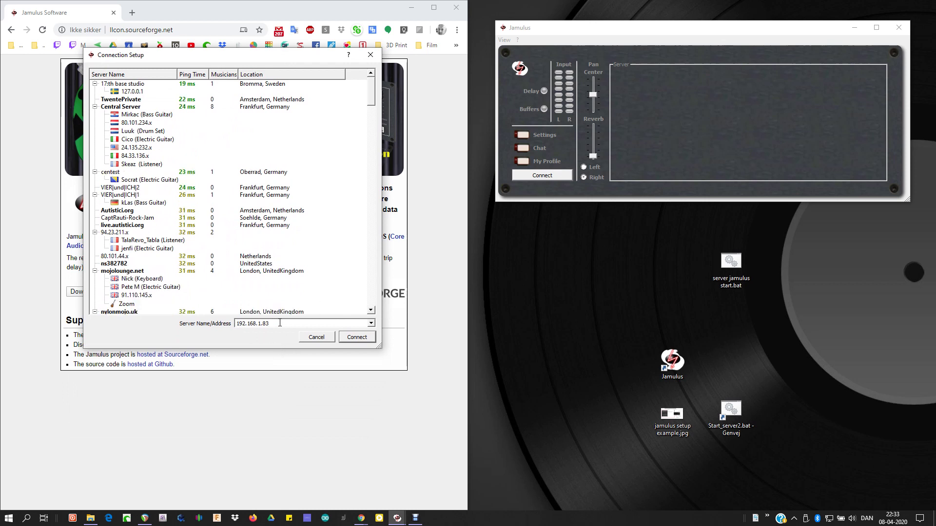
Enter the example address 'xxx.xxxx.xxxx.xxx.12345', then clear the address field
{"action": "left_click_drag", "start_coordinate": [320, 325], "coordinate": [192, 325]}
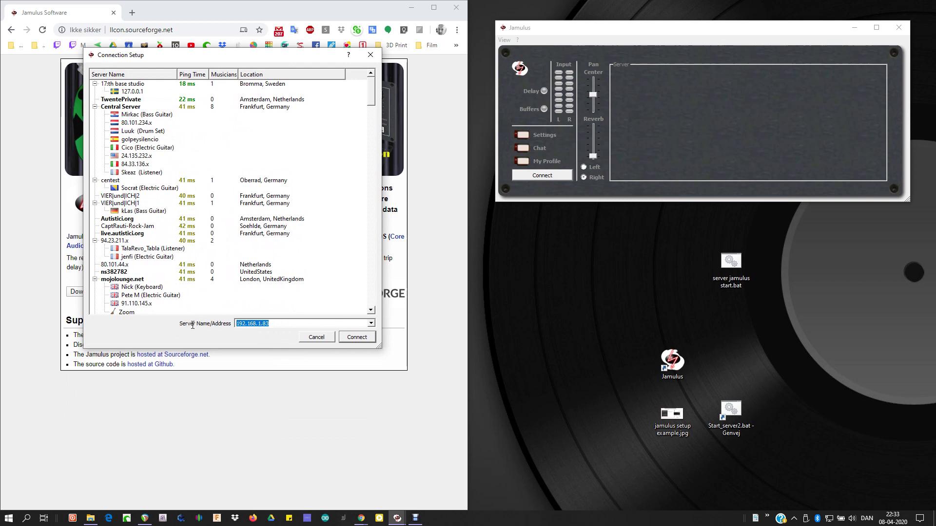
{"action": "type", "text": "xxx.xxxx"}
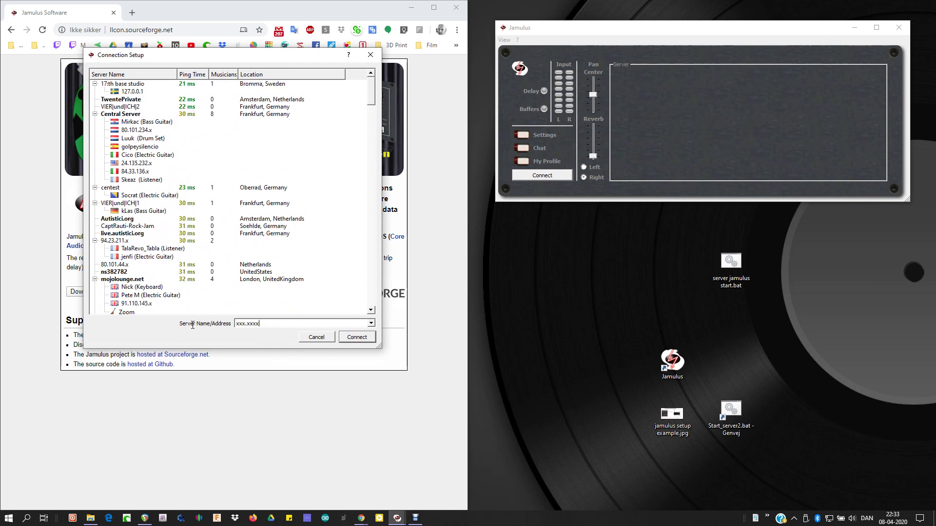
{"action": "type", "text": ".xxxx.xxx."}
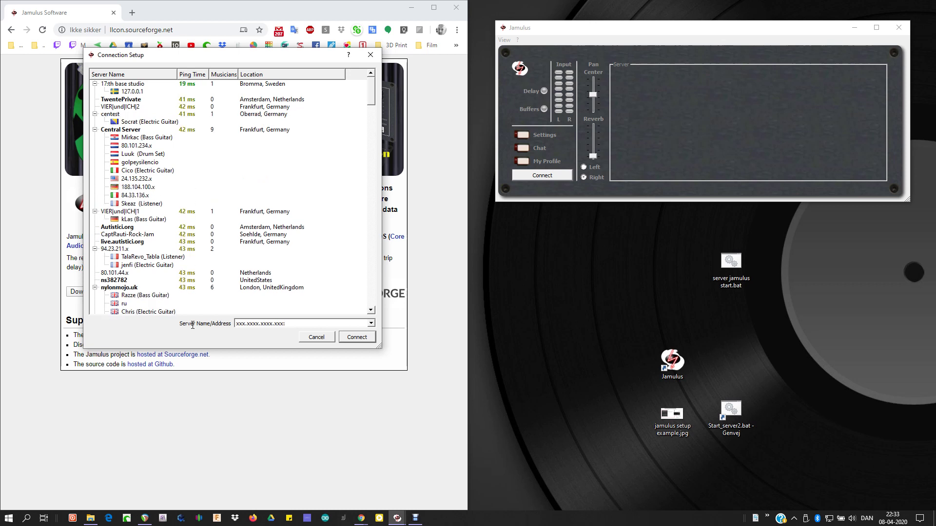
{"action": "type", "text": "12345"}
{"action": "left_click_drag", "start_coordinate": [320, 324], "coordinate": [235, 327]}
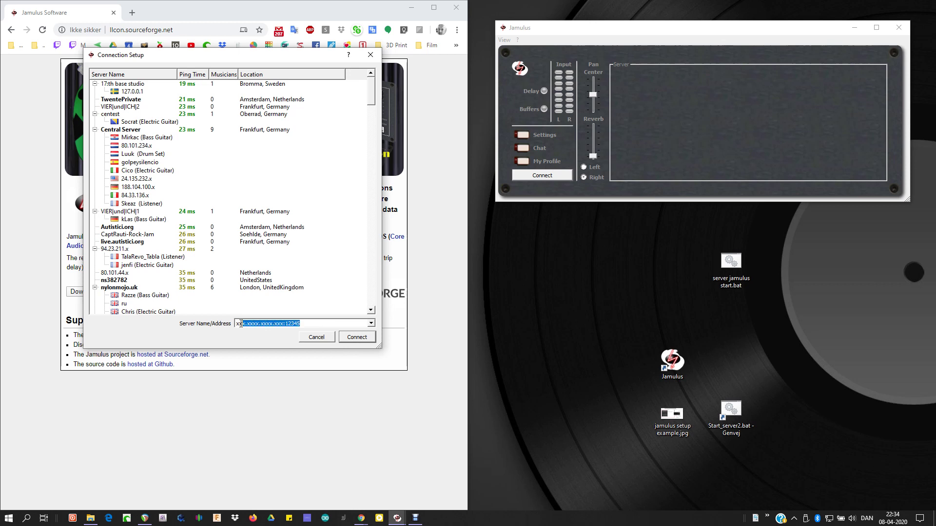
{"action": "key", "text": "BackSpace"}
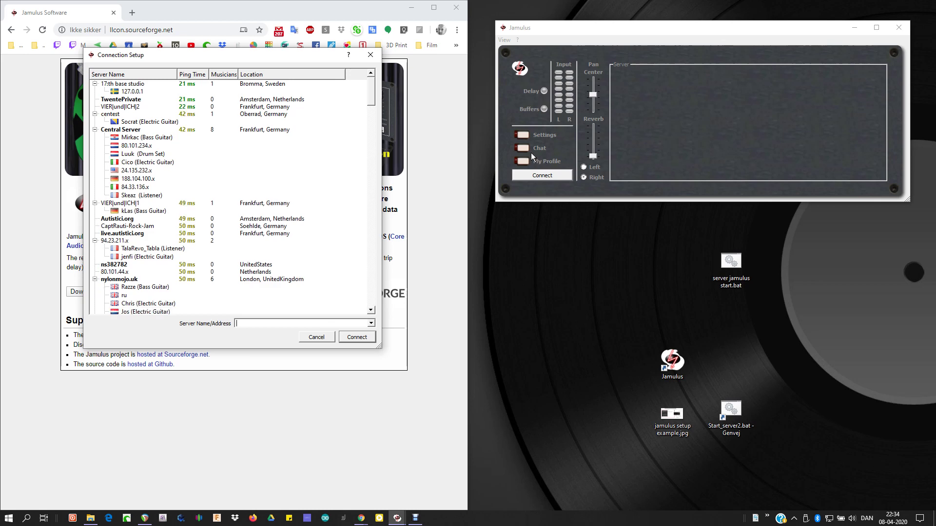
Connect to 192.168.1.83 and launch the private server with Start_server2.bat
{"action": "left_click", "coordinate": [325, 339]}
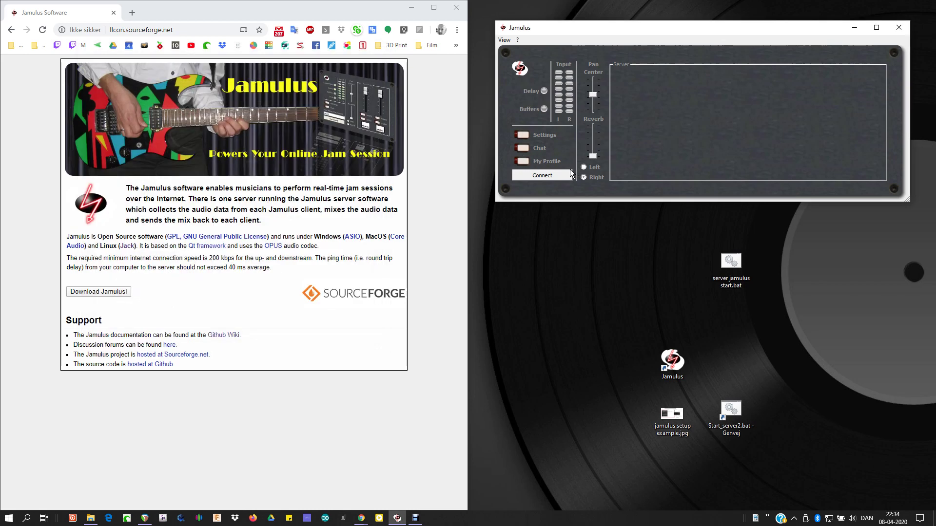
{"action": "left_click", "coordinate": [565, 174]}
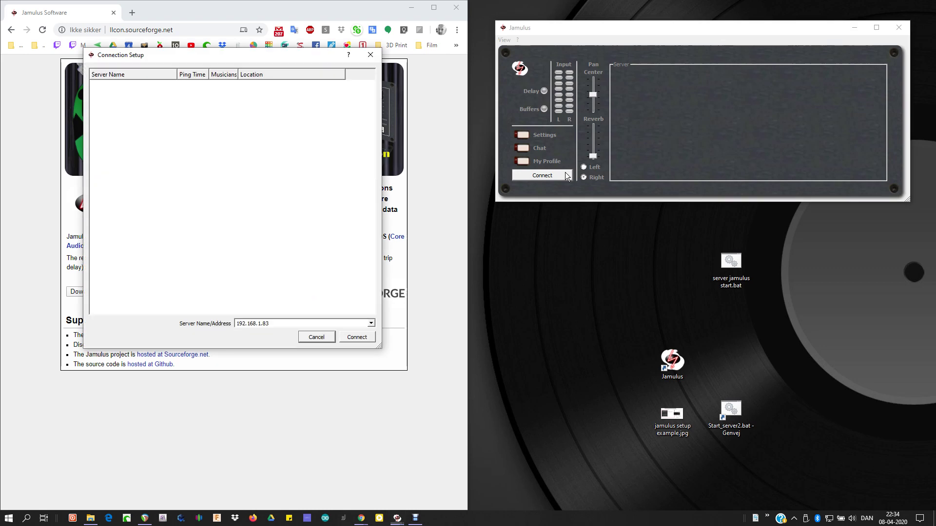
{"action": "left_click", "coordinate": [359, 338]}
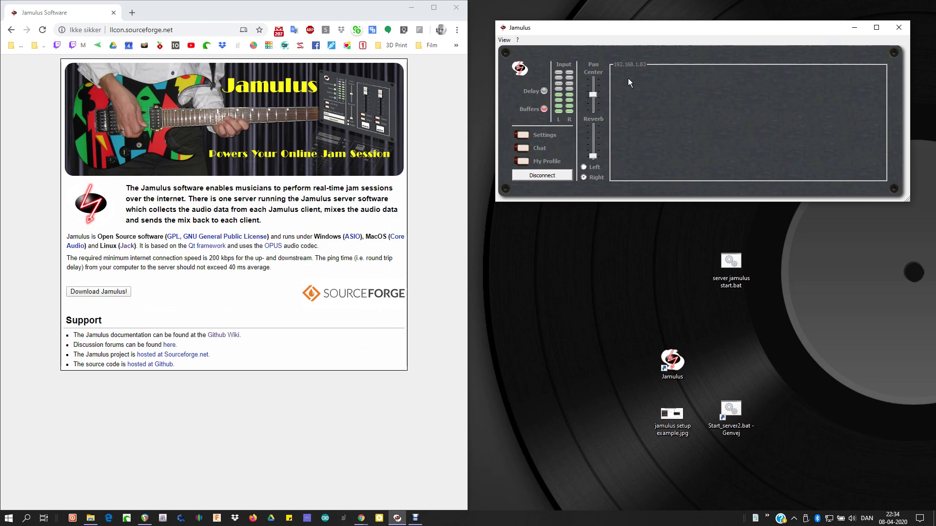
{"action": "double_click", "coordinate": [724, 414]}
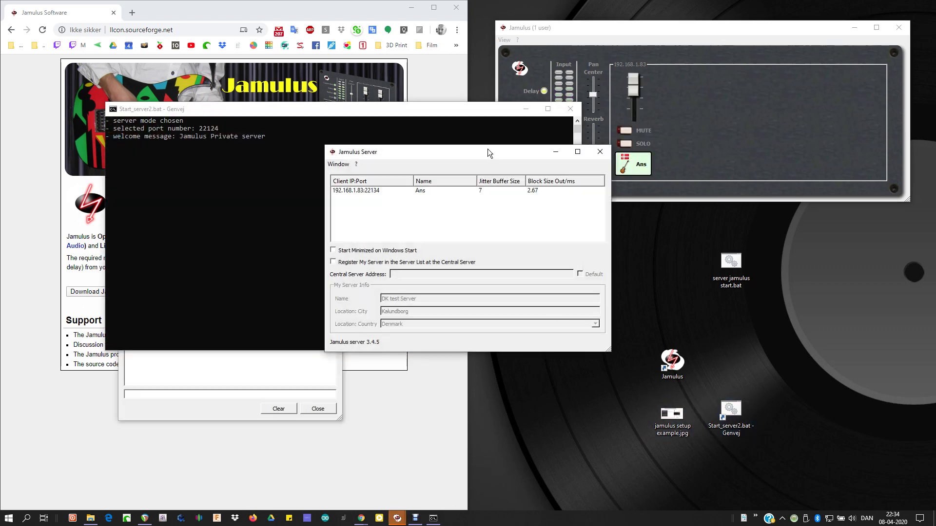
{"action": "left_click_drag", "start_coordinate": [473, 153], "coordinate": [392, 126]}
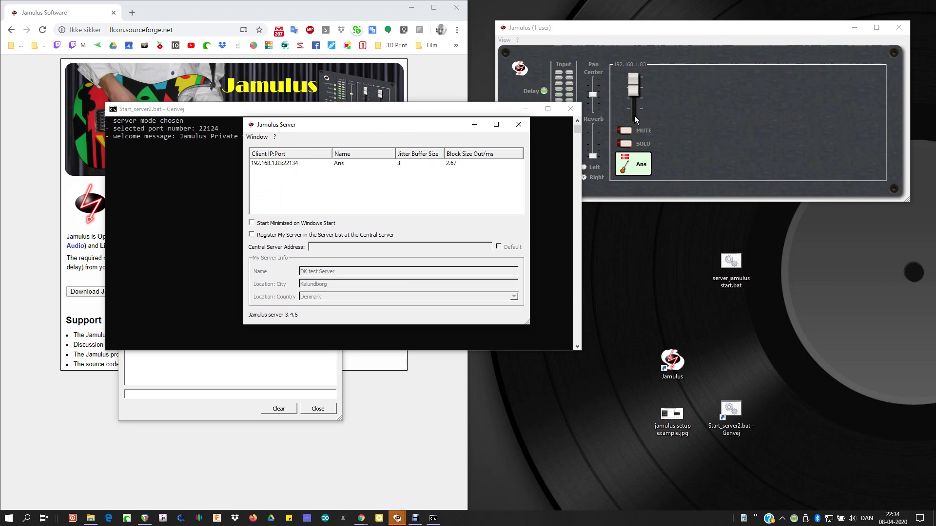
Dismiss the server's welcome chat and move the server window, listing 'Ans', up-left
{"action": "left_click", "coordinate": [645, 28]}
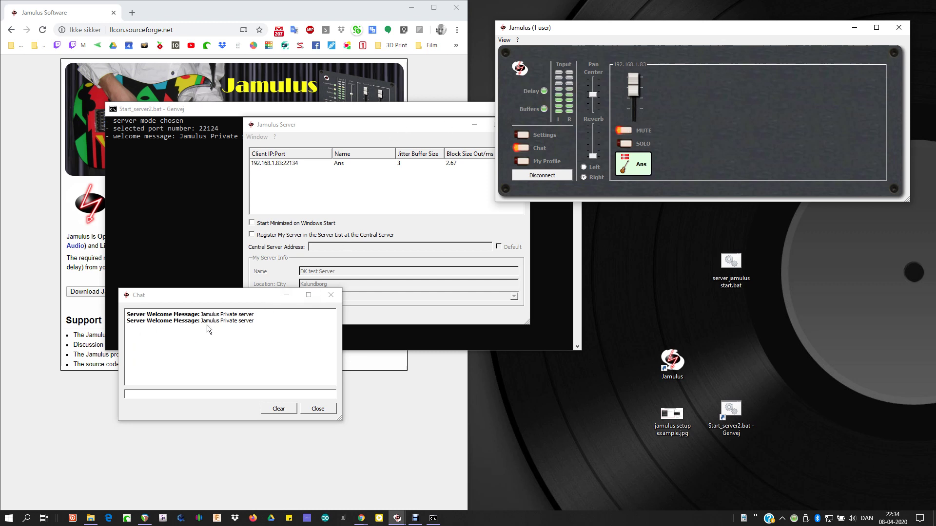
{"action": "left_click", "coordinate": [318, 408]}
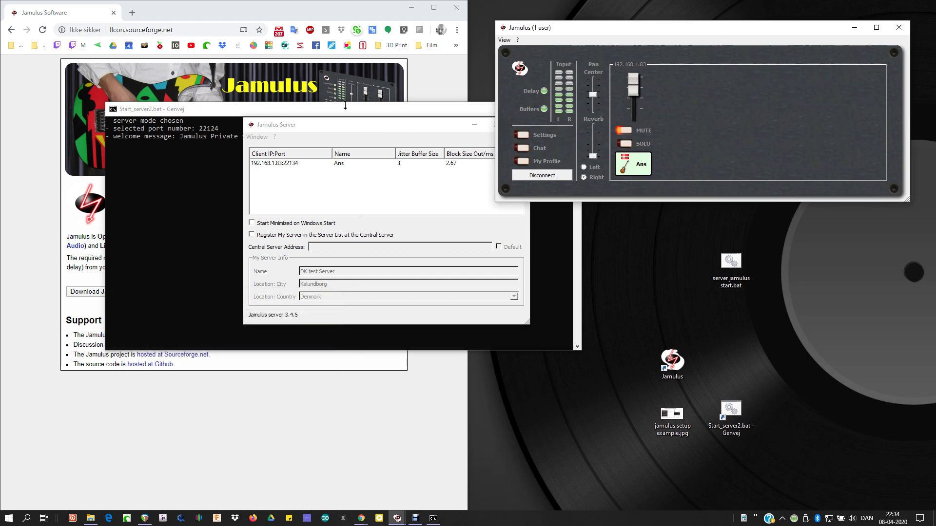
{"action": "left_click_drag", "start_coordinate": [349, 122], "coordinate": [266, 83]}
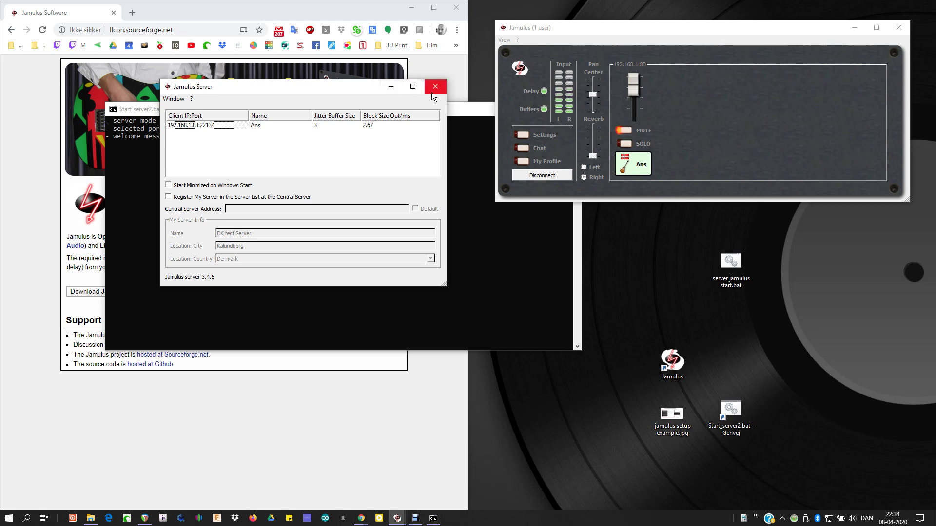
Close the Jamulus Server, disconnect the client, and reopen Connection Setup
{"action": "left_click", "coordinate": [433, 91]}
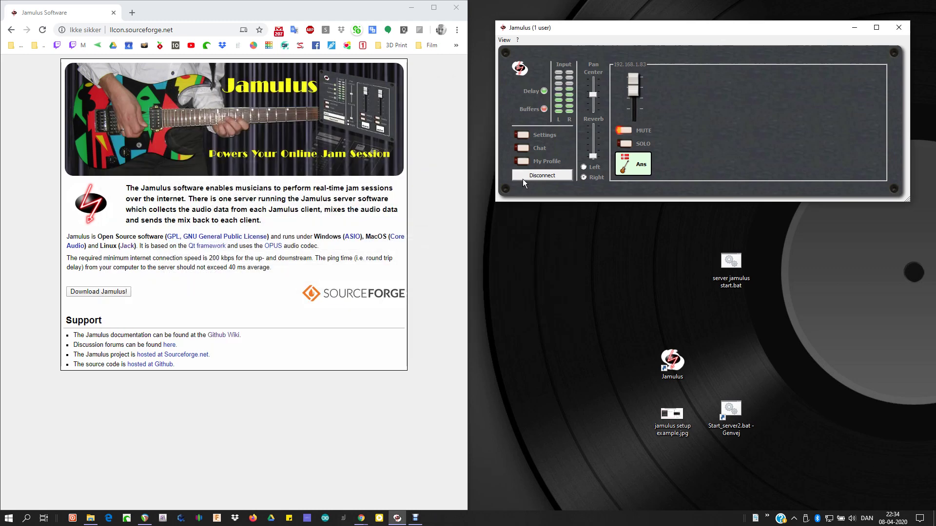
{"action": "left_click", "coordinate": [527, 177]}
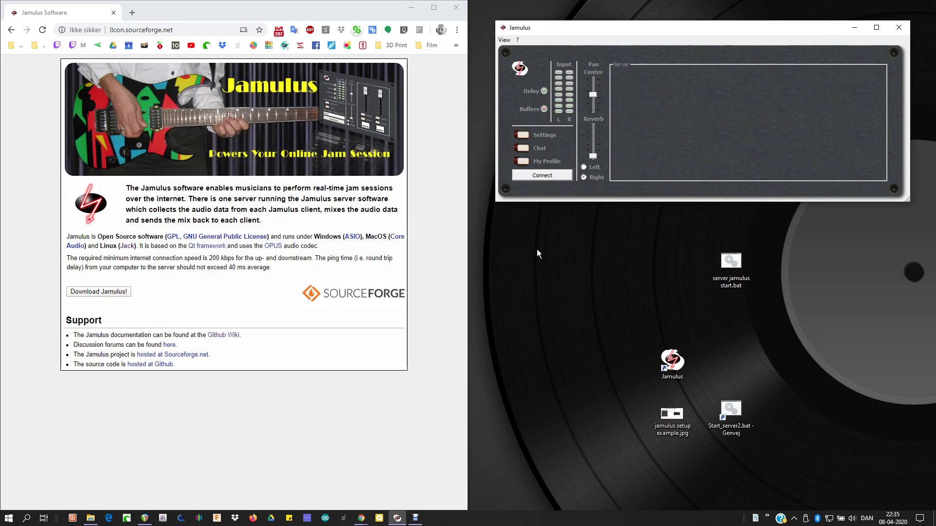
{"action": "left_click", "coordinate": [555, 175]}
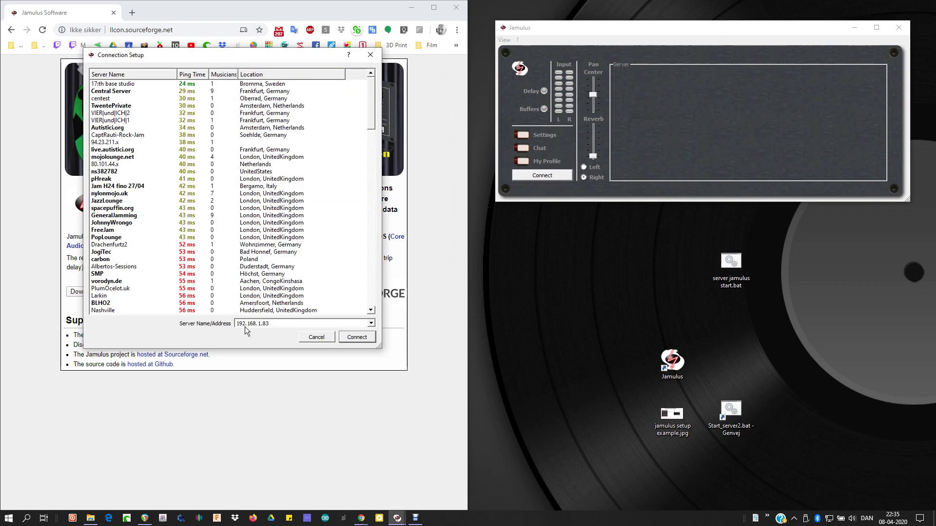